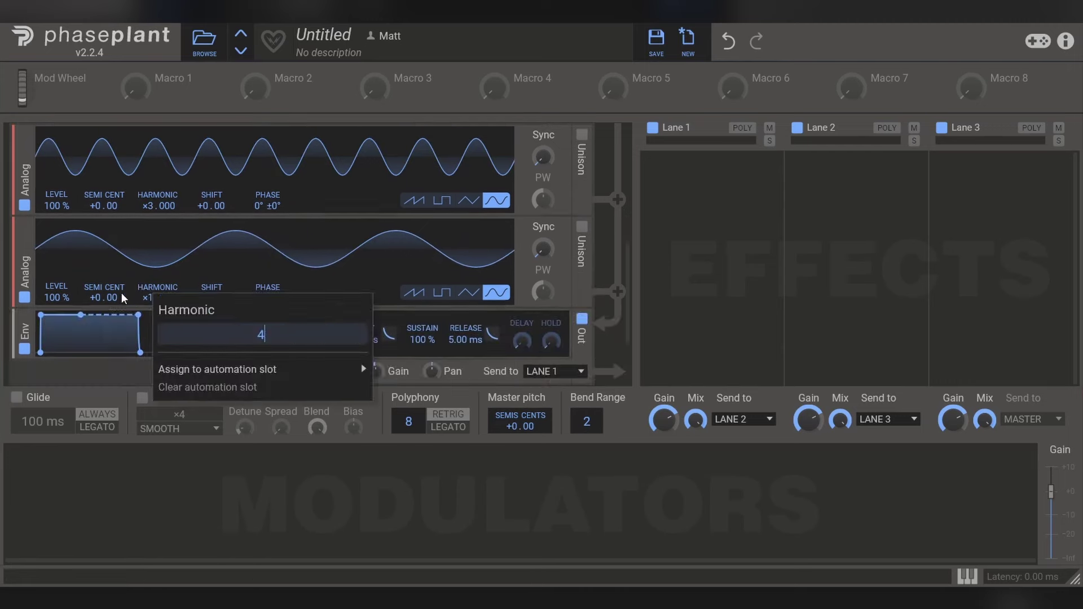
Set the harmonic multipliers of the last two sine oscillators in the group to 4 and 5.
{"action": "key", "text": "Return"}
{"action": "right_click", "coordinate": [147, 344]}
{"action": "type", "text": "5"}
{"action": "key", "text": "Return"}
{"action": "scroll", "coordinate": [160, 331], "scroll_direction": "up", "scroll_amount": 4}
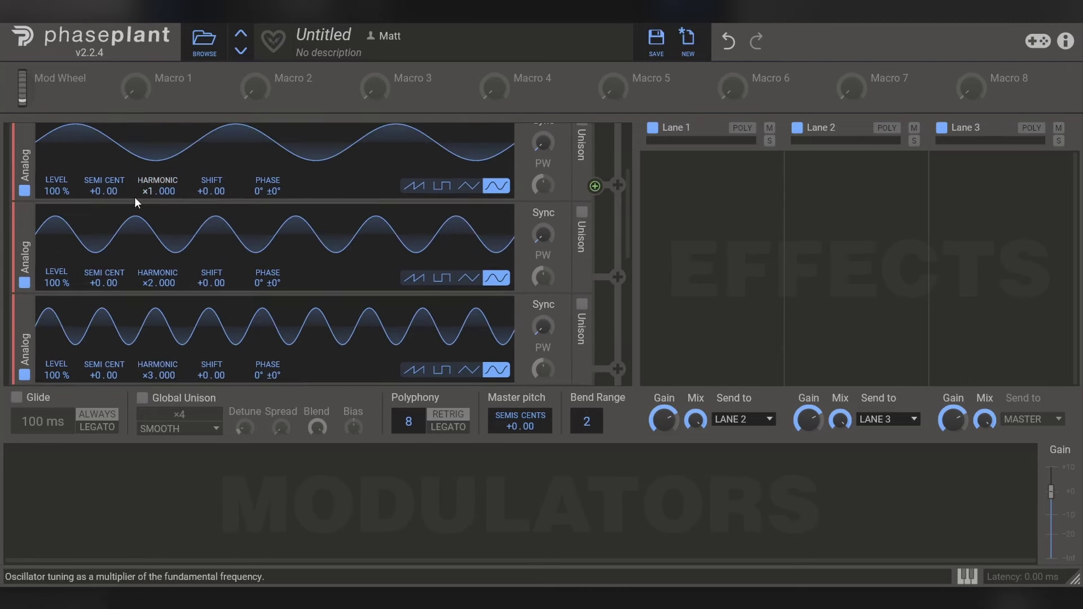
{"action": "scroll", "coordinate": [154, 272], "scroll_direction": "down", "scroll_amount": 2}
{"action": "scroll", "coordinate": [154, 290], "scroll_direction": "down", "scroll_amount": 3}
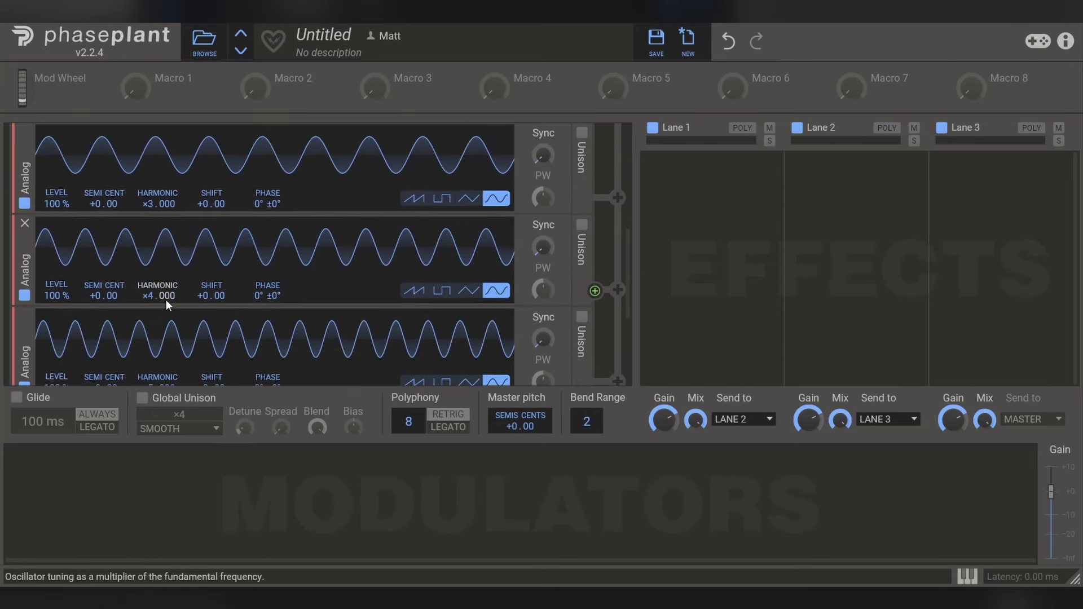
{"action": "scroll", "coordinate": [163, 293], "scroll_direction": "up", "scroll_amount": 5}
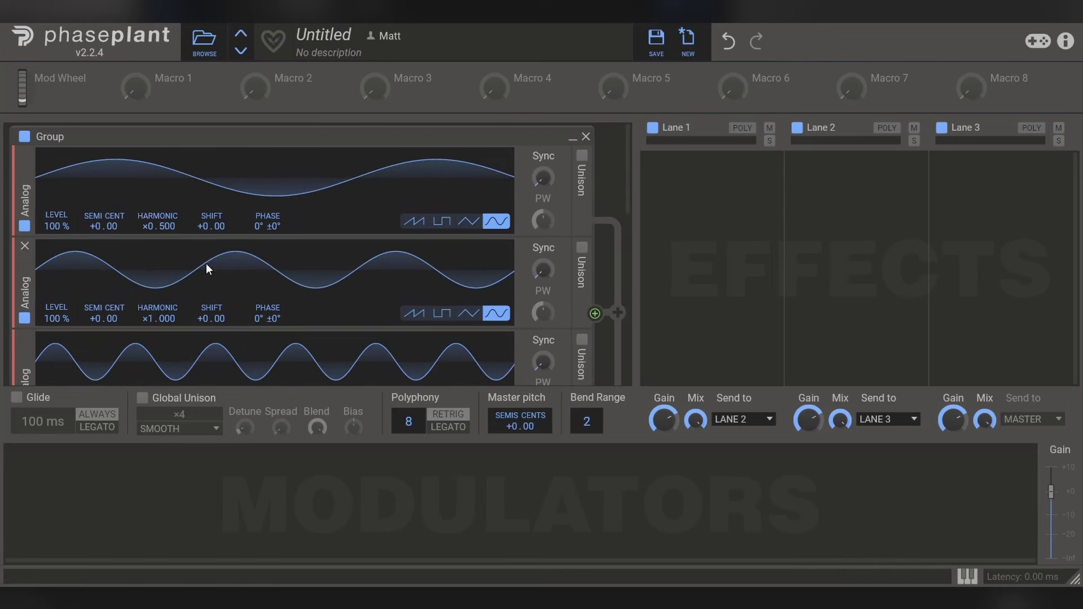
Replace the group's output envelope with a Curve lasting 3.39 s, adding a node for a steep initial drop and slow decay.
{"action": "scroll", "coordinate": [206, 263], "scroll_direction": "down", "scroll_amount": 5}
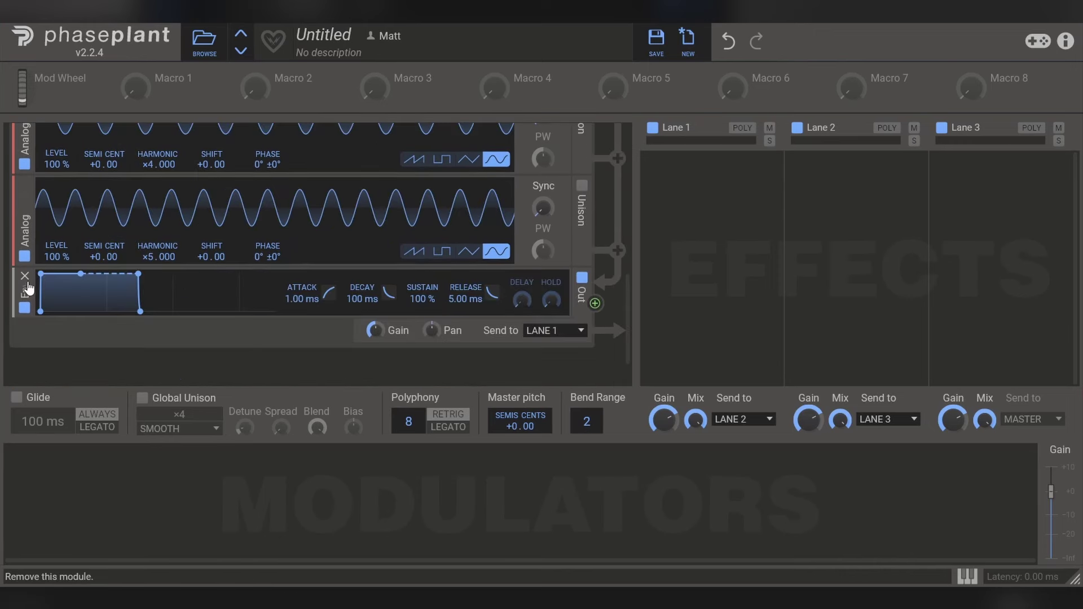
{"action": "left_click", "coordinate": [25, 277]}
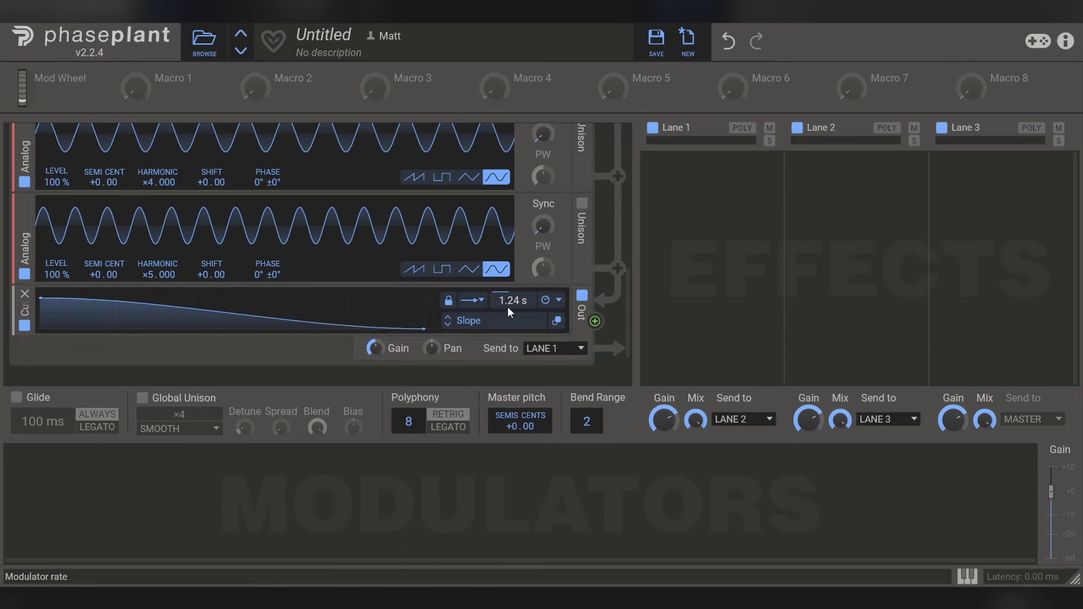
{"action": "left_click_drag", "start_coordinate": [513, 300], "coordinate": [513, 282]}
{"action": "double_click", "coordinate": [122, 302]}
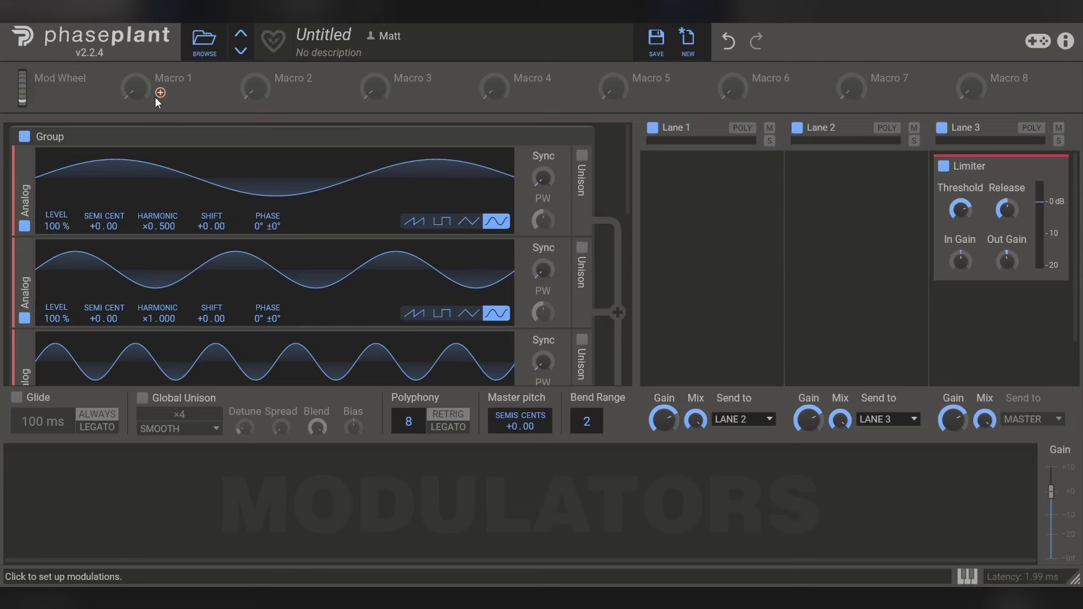
Rename the Macro 1 knob to Detune.
{"action": "double_click", "coordinate": [176, 78]}
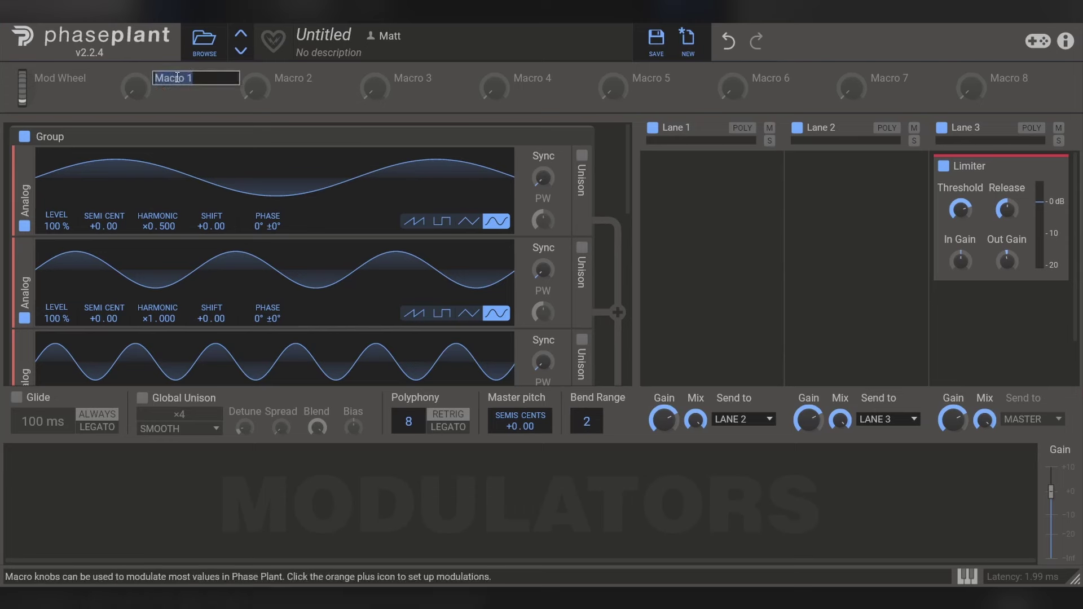
{"action": "type", "text": "Detune"}
{"action": "key", "text": "Return"}
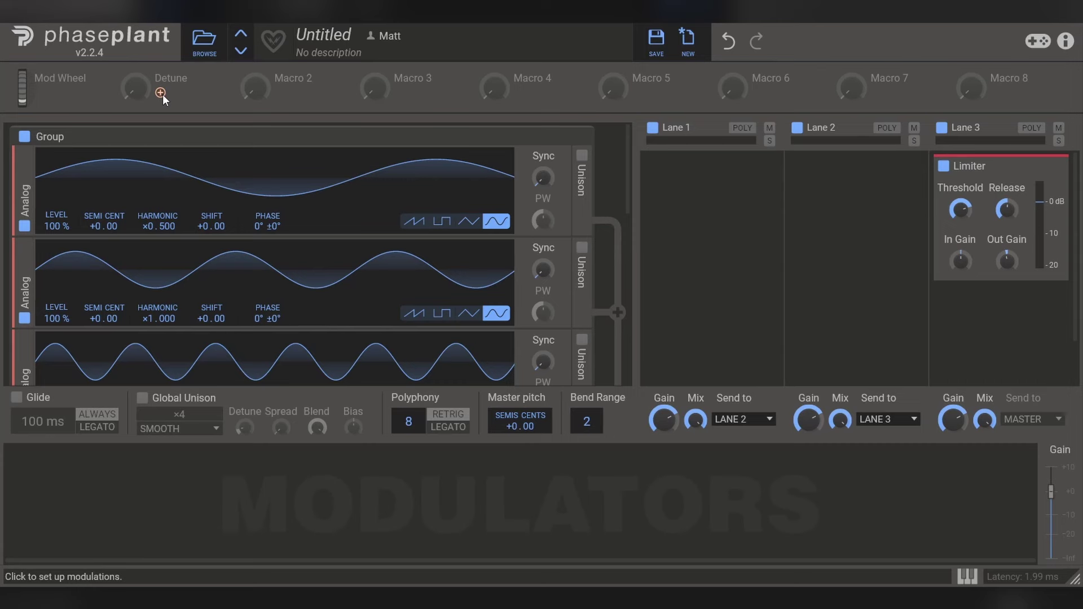
Assign the Detune macro to the Shift of every oscillator except the ×1.000 one, with about +7% on the ×5.000 oscillator.
{"action": "left_click", "coordinate": [161, 93]}
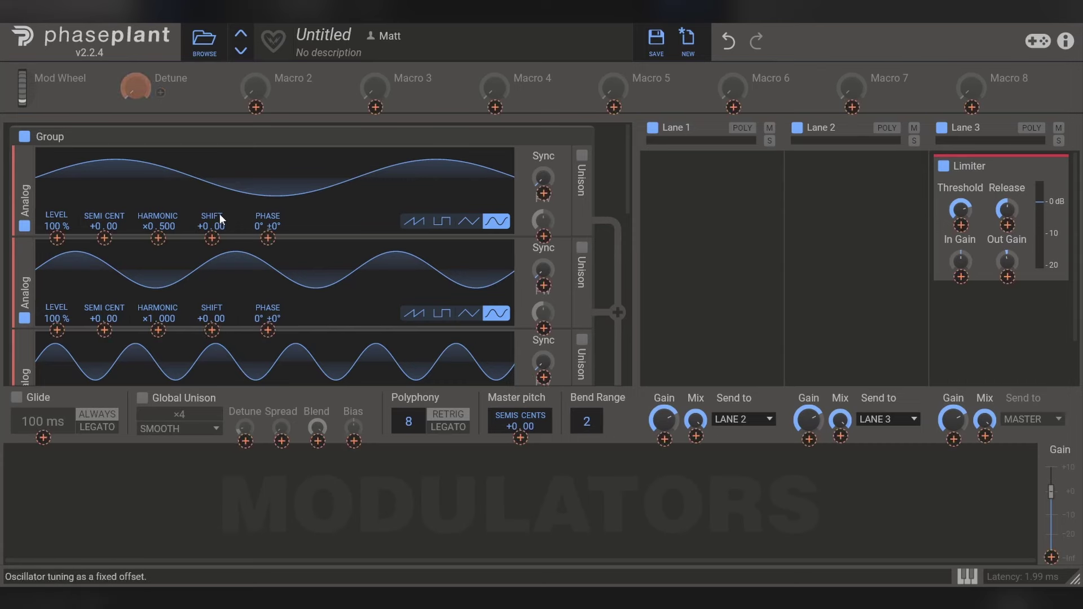
{"action": "left_click", "coordinate": [211, 237]}
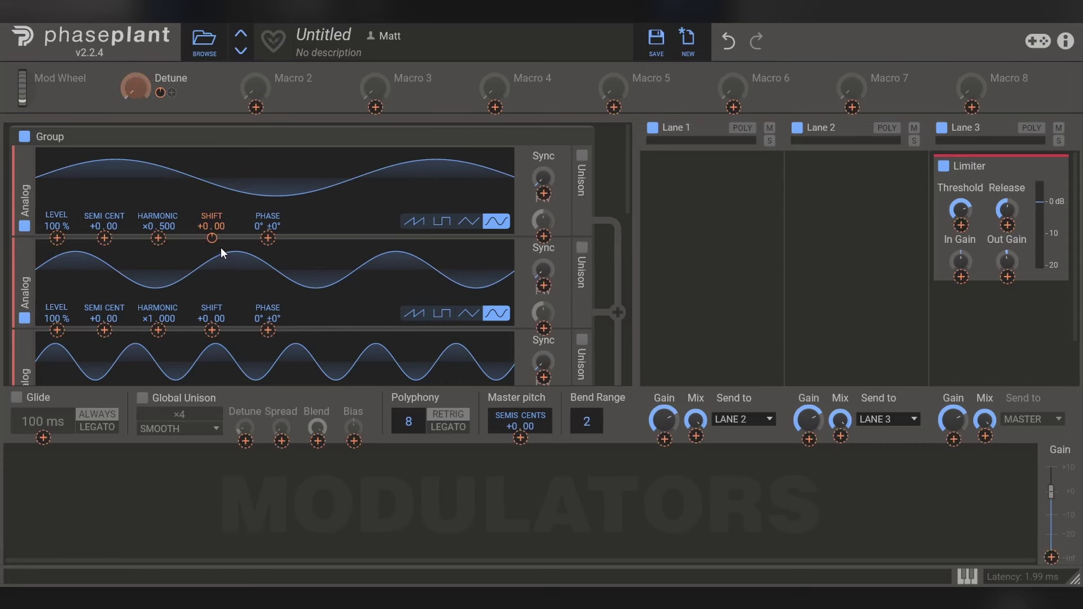
{"action": "scroll", "coordinate": [211, 245], "scroll_direction": "down", "scroll_amount": 3}
{"action": "left_click", "coordinate": [212, 300]}
{"action": "scroll", "coordinate": [211, 305], "scroll_direction": "down", "scroll_amount": 3}
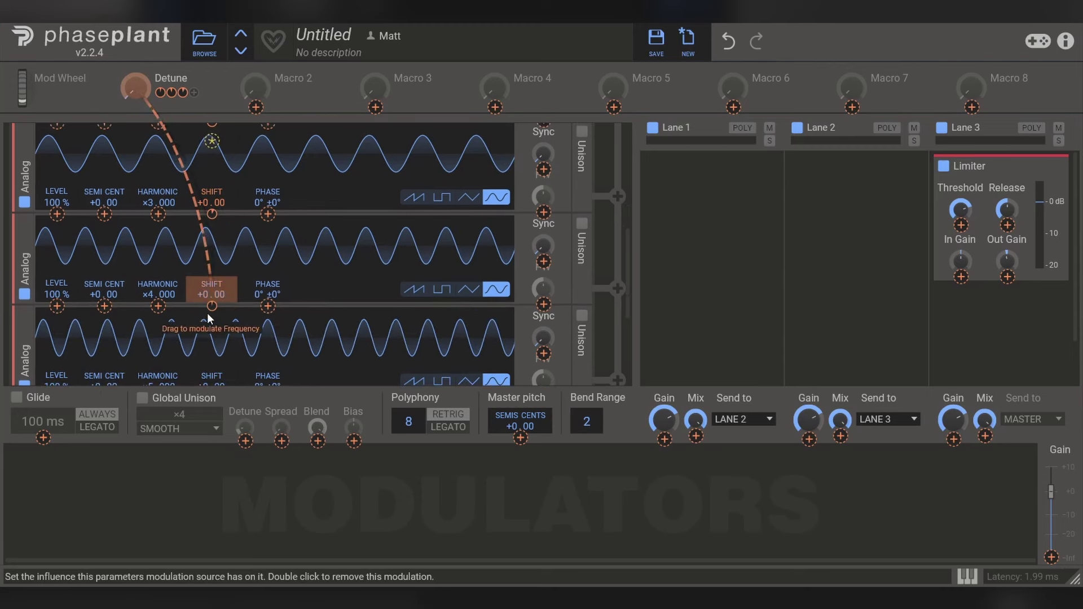
{"action": "left_click", "coordinate": [210, 307]}
{"action": "scroll", "coordinate": [222, 277], "scroll_direction": "down", "scroll_amount": 3}
{"action": "left_click", "coordinate": [213, 305]}
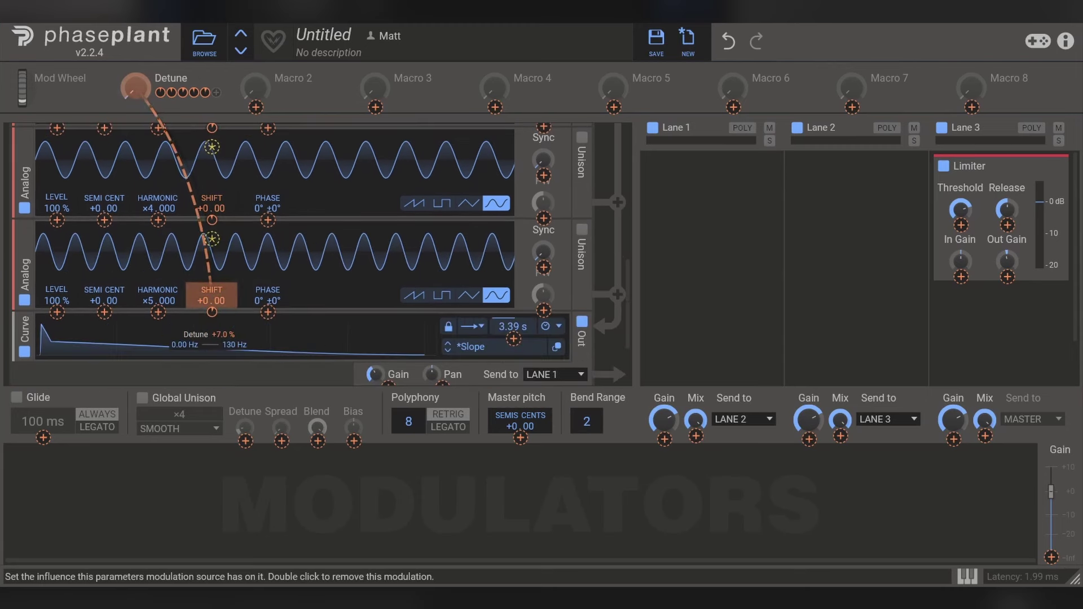
{"action": "left_click", "coordinate": [113, 111]}
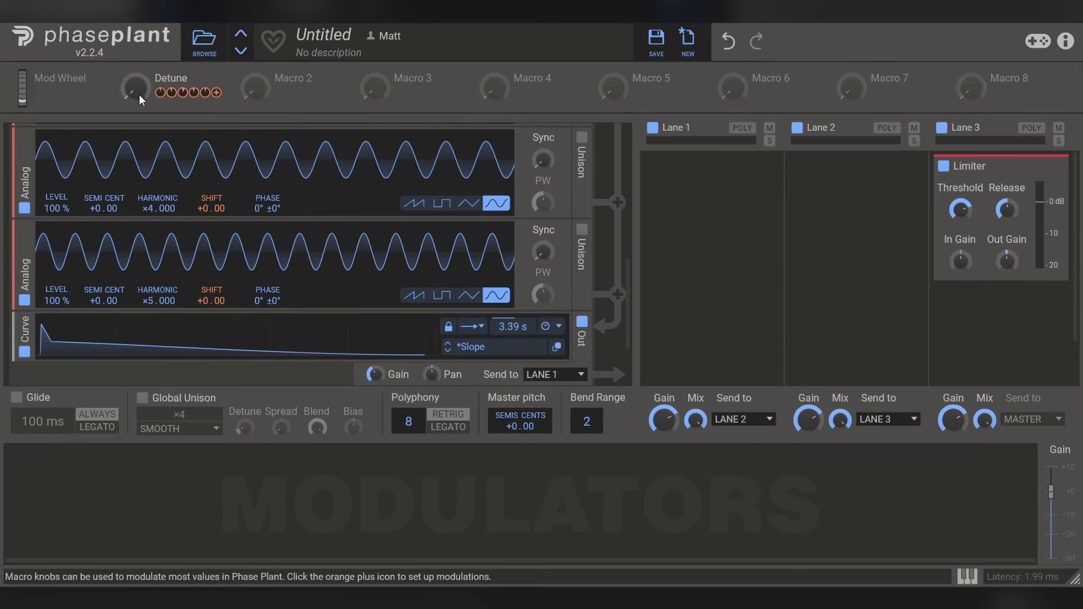
Turn the Detune macro up to about halfway and reduce the detuned oscillators' levels, with the ×0.500 one at 80%.
{"action": "left_click_drag", "start_coordinate": [138, 90], "coordinate": [143, 87]}
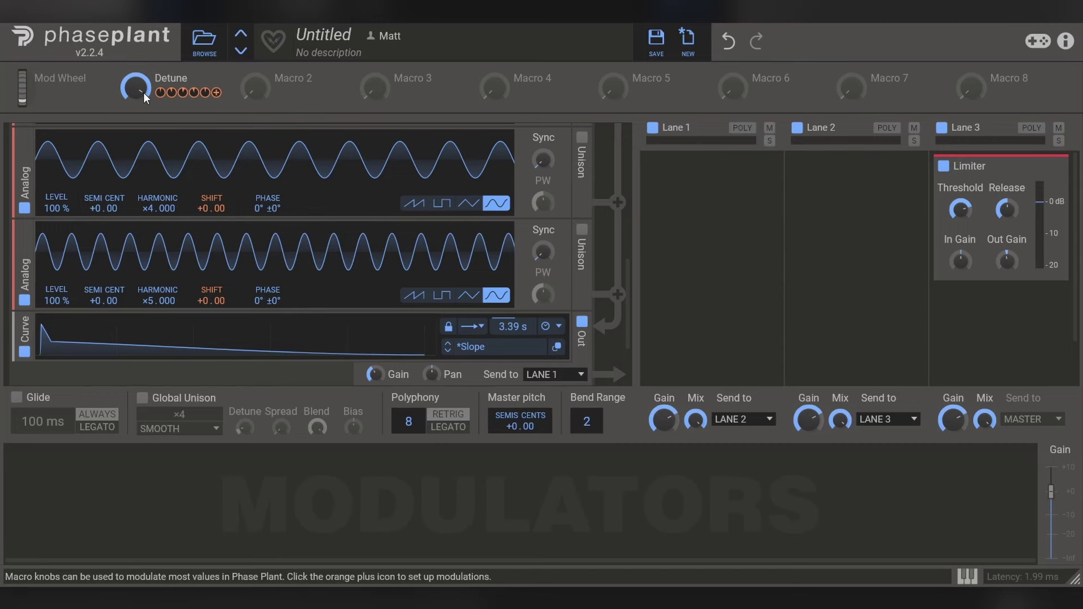
{"action": "scroll", "coordinate": [53, 276], "scroll_direction": "up", "scroll_amount": 5}
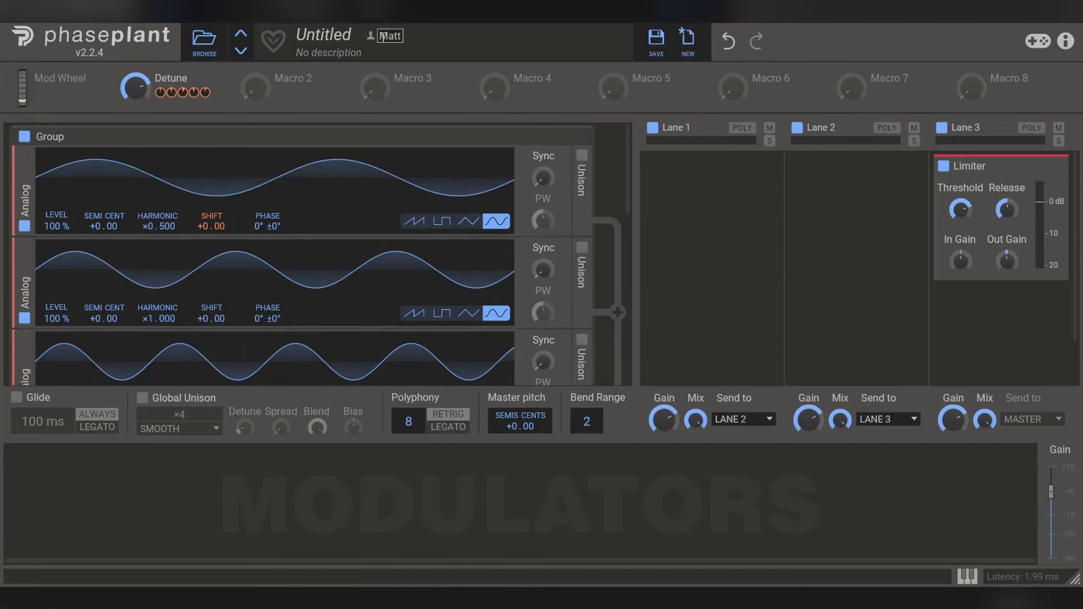
{"action": "scroll", "coordinate": [53, 275], "scroll_direction": "down", "scroll_amount": 5}
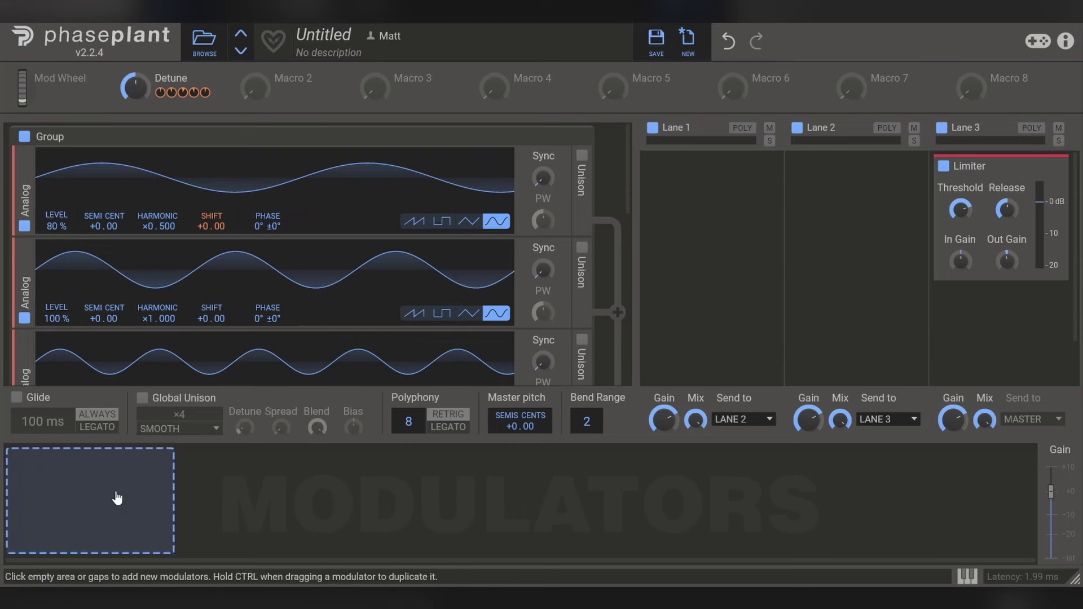
Add a Curve modulator, reshape its slope to rise from zero to full, and set its duration to 4.90 s.
{"action": "left_click", "coordinate": [117, 499]}
{"action": "left_click", "coordinate": [136, 465]}
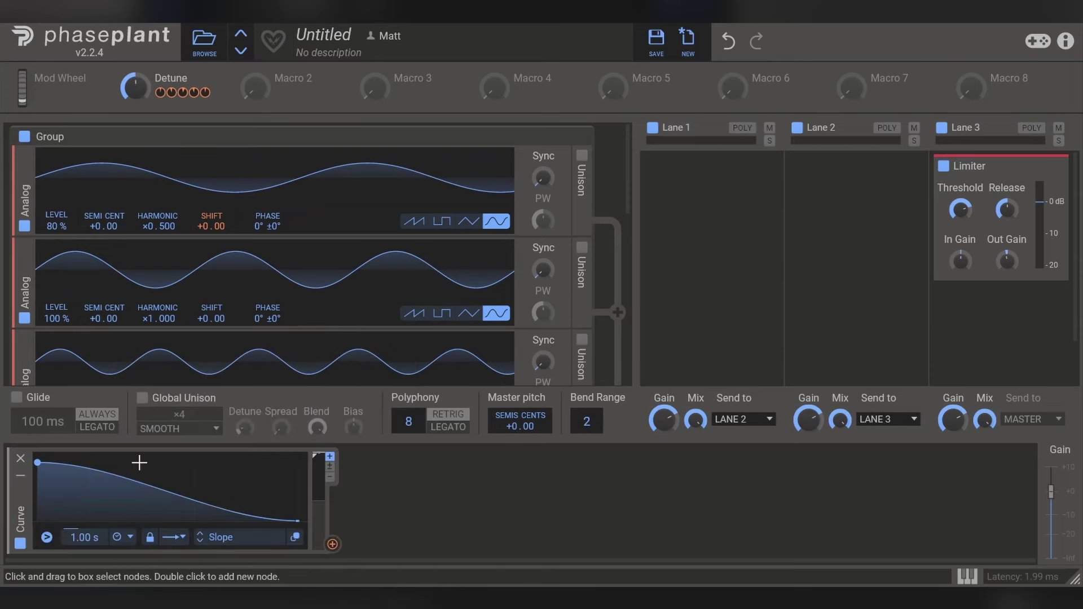
{"action": "left_click_drag", "start_coordinate": [38, 463], "coordinate": [38, 520]}
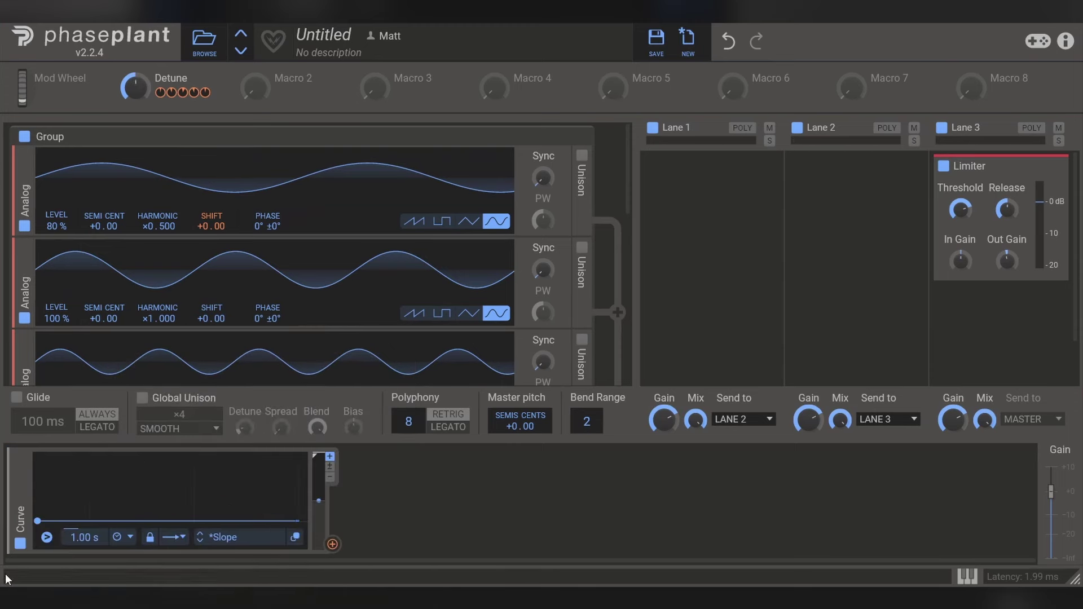
{"action": "left_click_drag", "start_coordinate": [299, 519], "coordinate": [303, 446]}
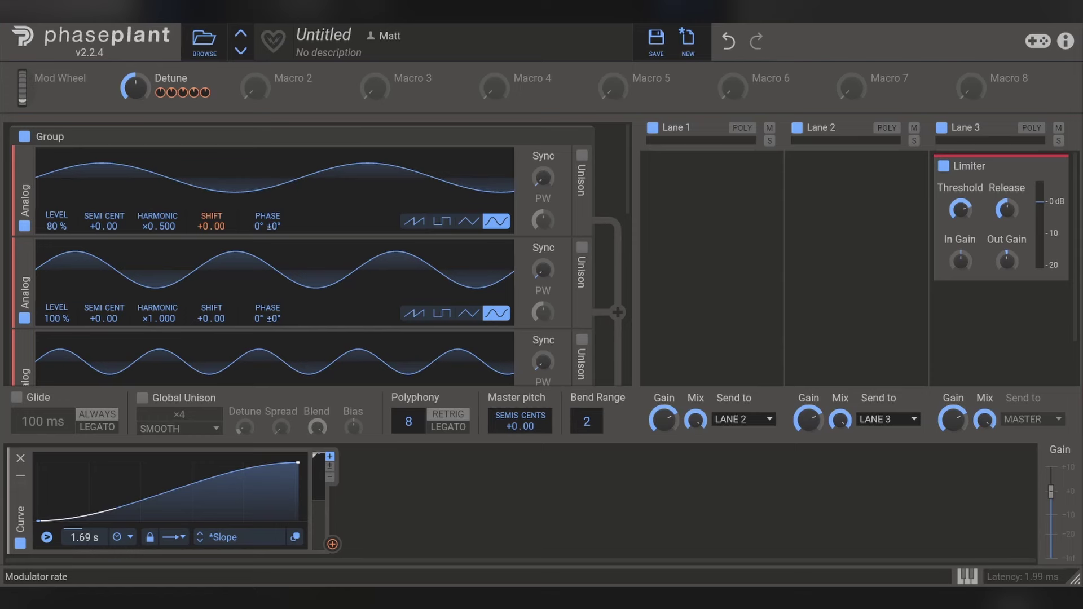
{"action": "left_click_drag", "start_coordinate": [85, 537], "coordinate": [408, 559]}
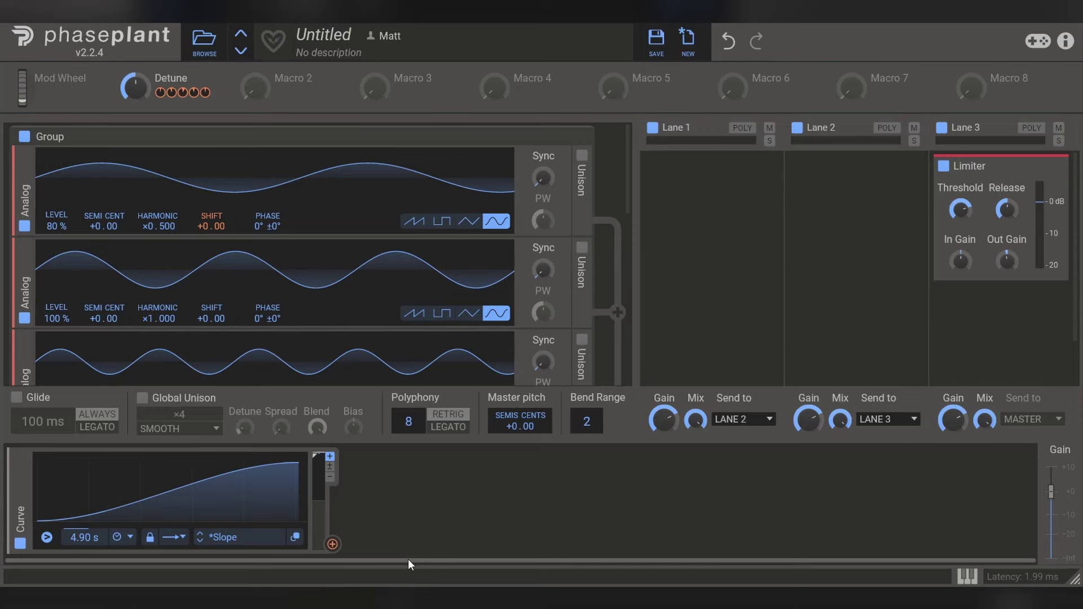
Assign the rising Curve modulator to the Level of every oscillator except the ×1.000 one.
{"action": "left_click_drag", "start_coordinate": [333, 545], "coordinate": [61, 339]}
{"action": "scroll", "coordinate": [58, 240], "scroll_direction": "down", "scroll_amount": 3}
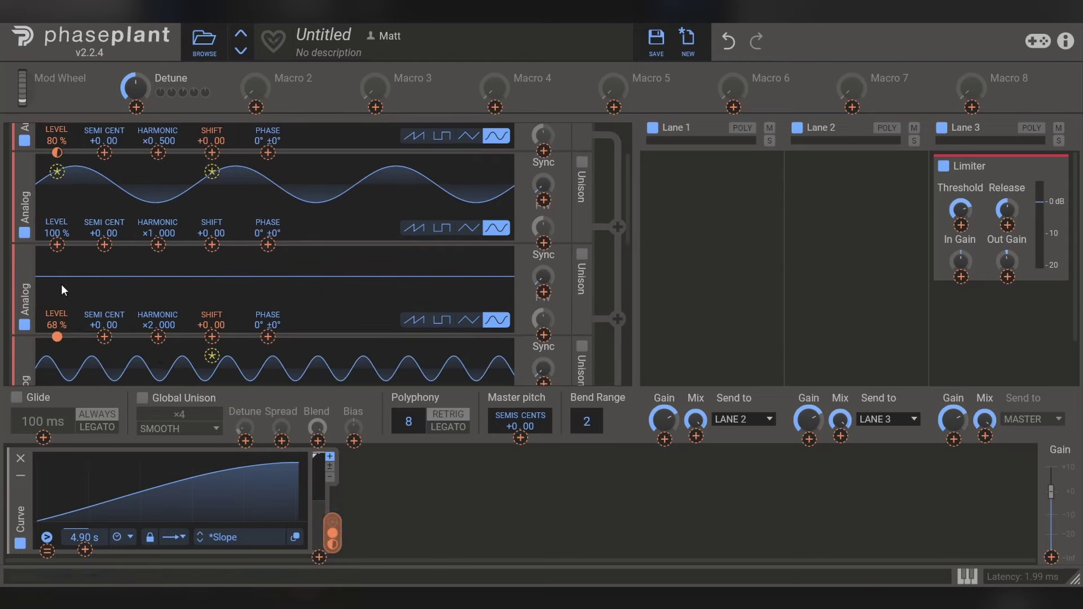
{"action": "scroll", "coordinate": [52, 272], "scroll_direction": "down", "scroll_amount": 5}
{"action": "left_click_drag", "start_coordinate": [59, 281], "coordinate": [56, 264]}
{"action": "scroll", "coordinate": [80, 230], "scroll_direction": "down", "scroll_amount": 2}
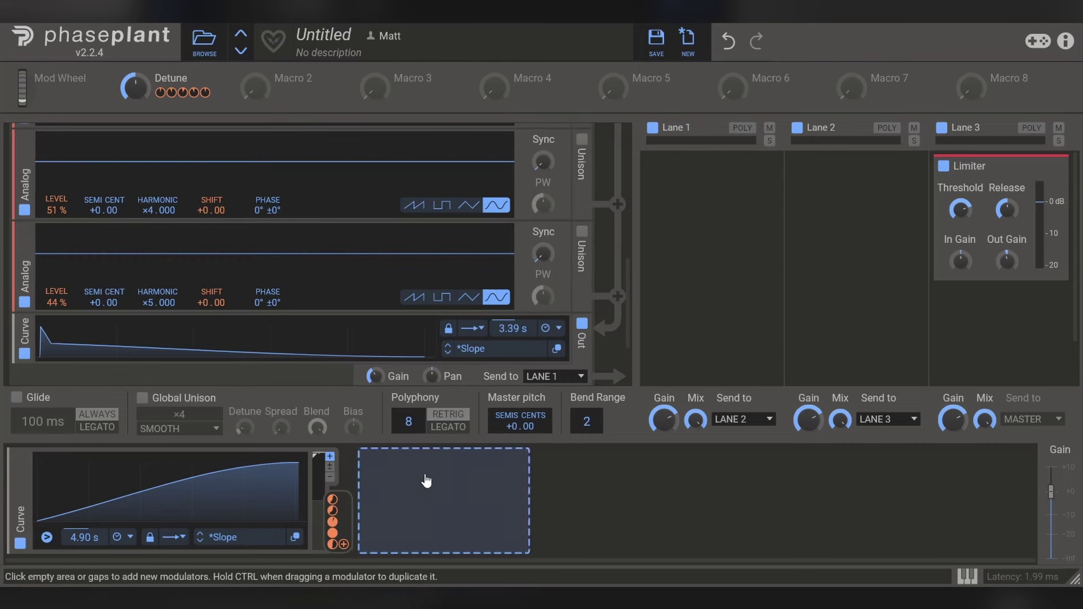
Add a Pyramid LFO at 5.924 Hz and assign it to the Curve modulator's depth and to the Detune macro.
{"action": "left_click", "coordinate": [426, 481]}
{"action": "left_click", "coordinate": [445, 424]}
{"action": "left_click", "coordinate": [715, 544]}
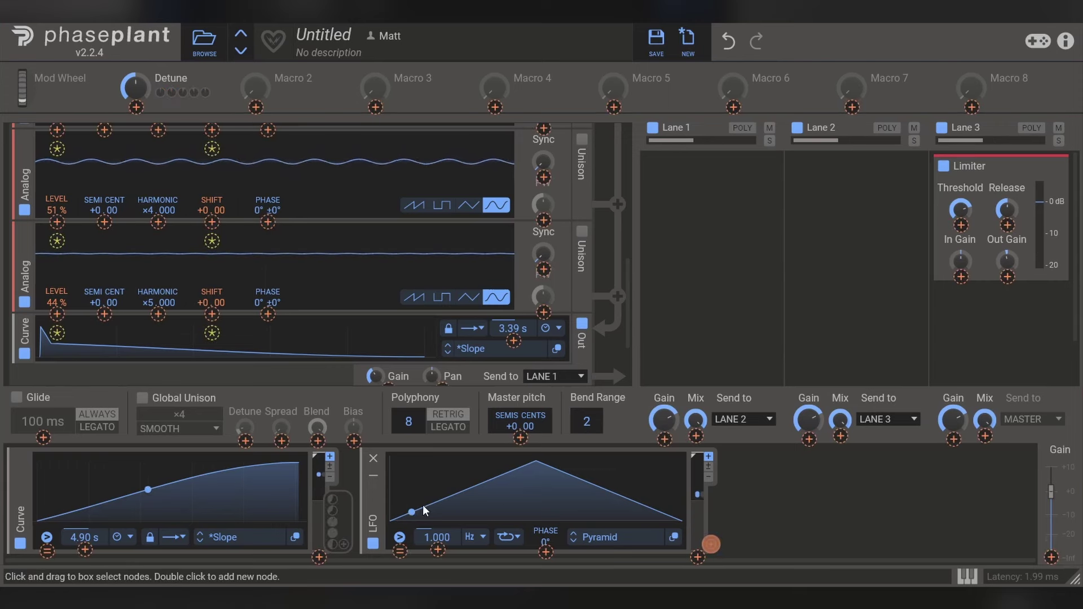
{"action": "left_click", "coordinate": [320, 556]}
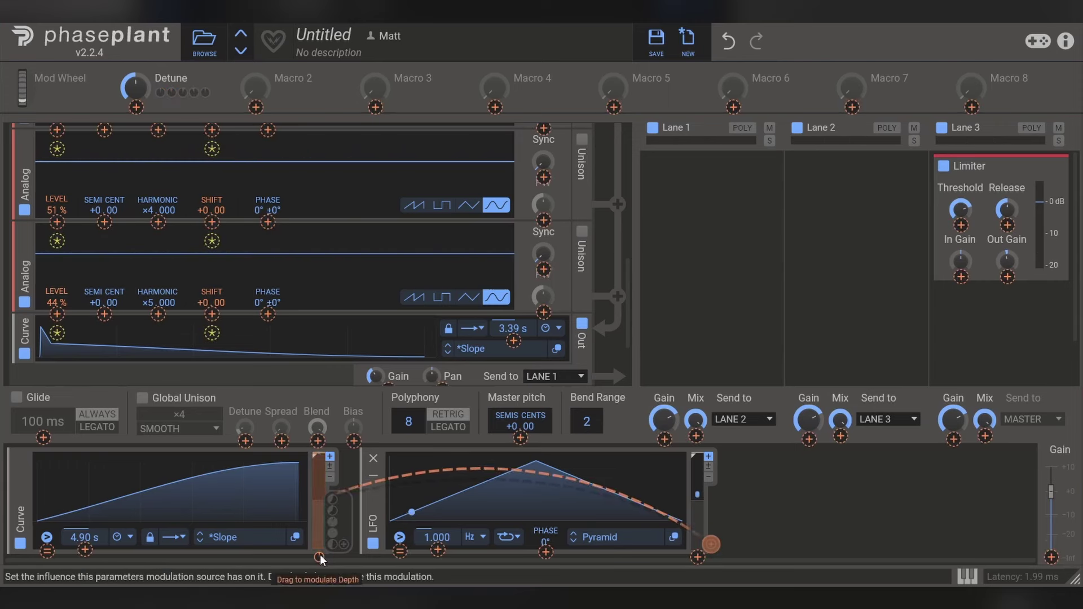
{"action": "left_click", "coordinate": [480, 525]}
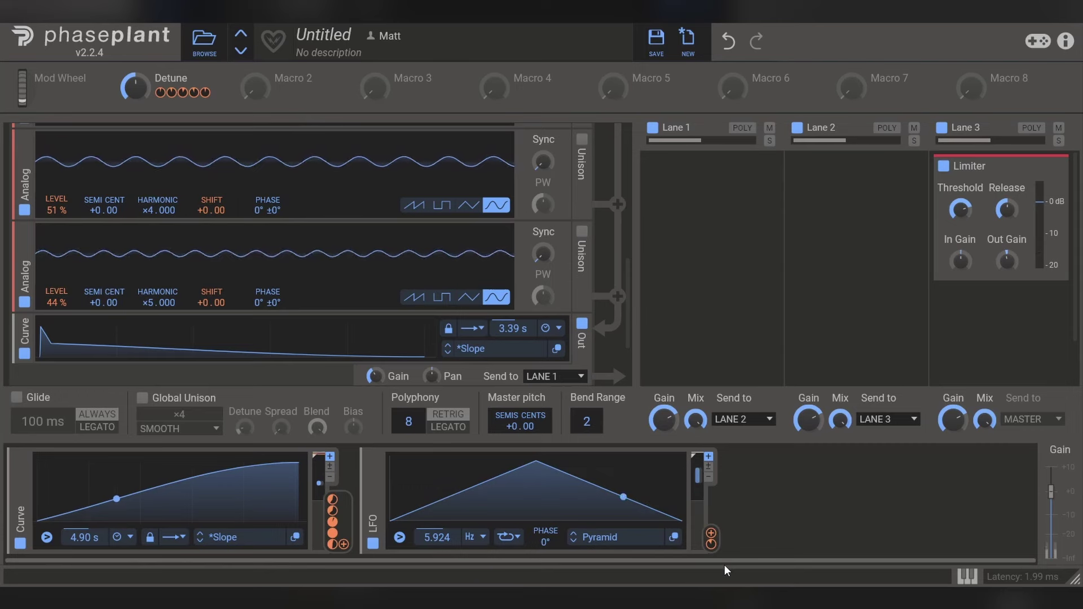
{"action": "left_click_drag", "start_coordinate": [711, 533], "coordinate": [136, 108]}
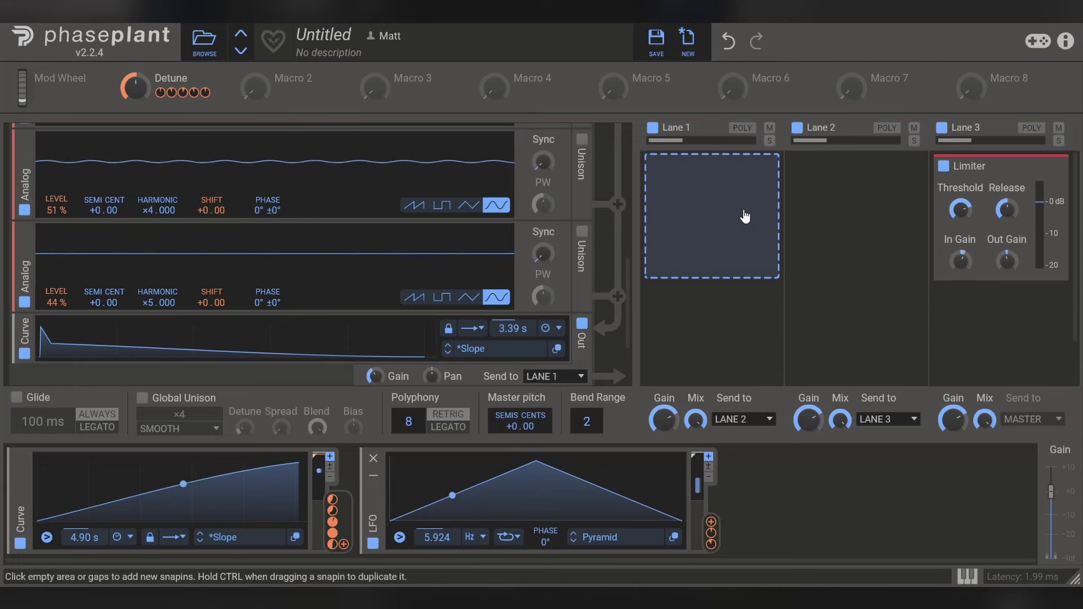
Add a Ring Mod effect to Lane 1 and turn its mix down to zero.
{"action": "left_click", "coordinate": [718, 163]}
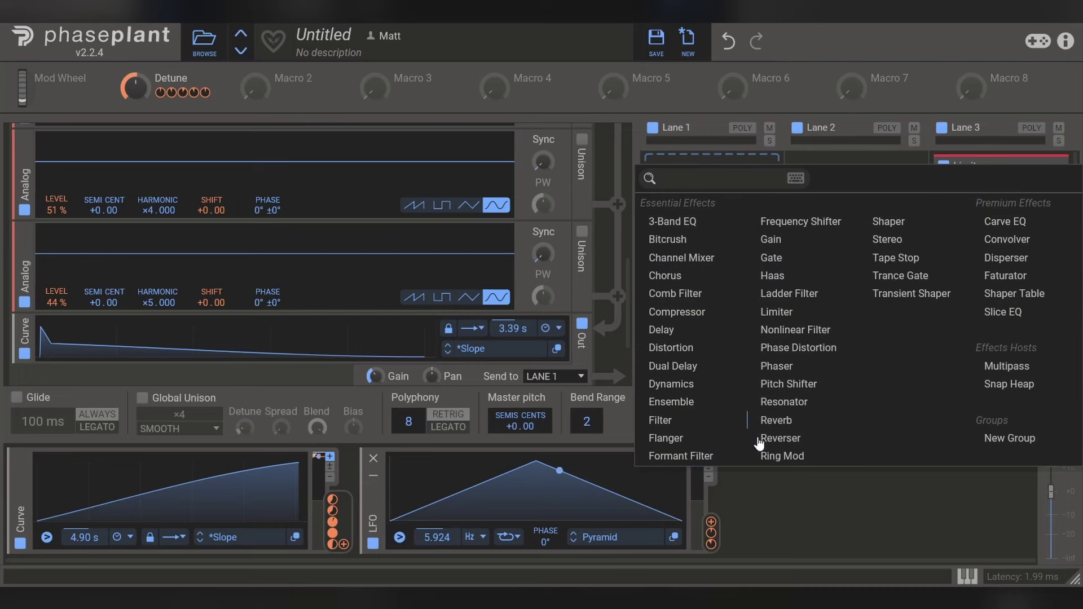
{"action": "left_click", "coordinate": [784, 457]}
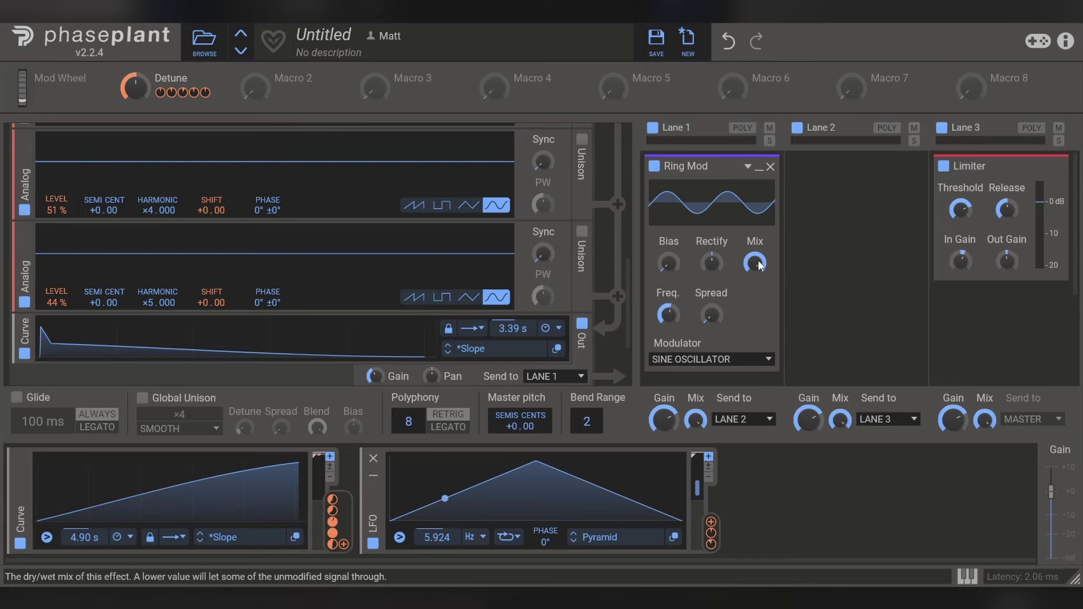
{"action": "left_click_drag", "start_coordinate": [757, 260], "coordinate": [757, 328]}
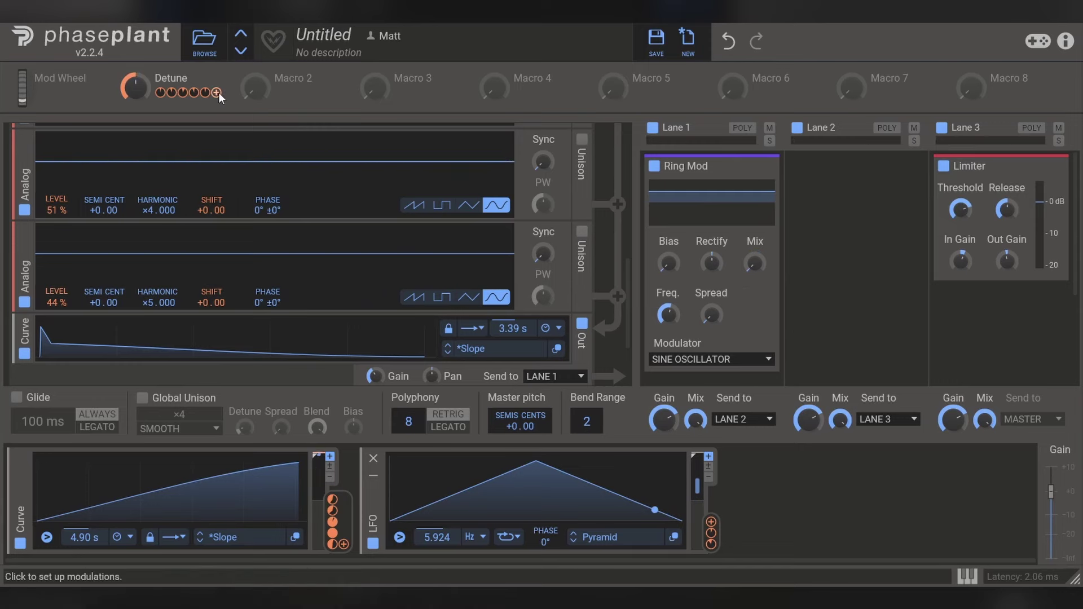
Assign the Detune macro to the Ring Mod's mix and, by about +7.4%, to its frequency.
{"action": "left_click_drag", "start_coordinate": [219, 97], "coordinate": [757, 282]}
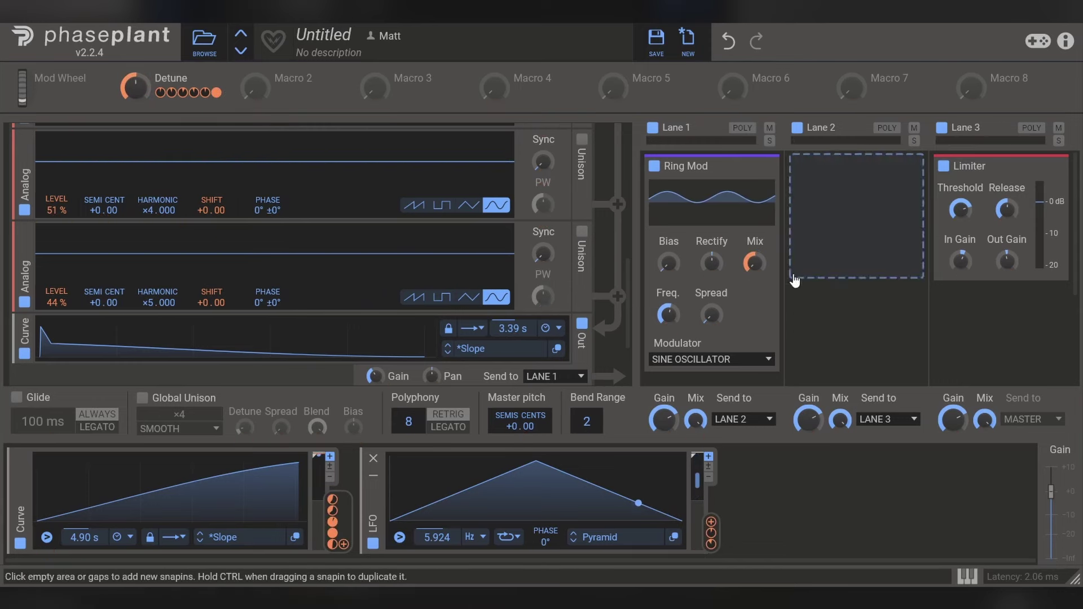
{"action": "left_click_drag", "start_coordinate": [228, 94], "coordinate": [671, 322]}
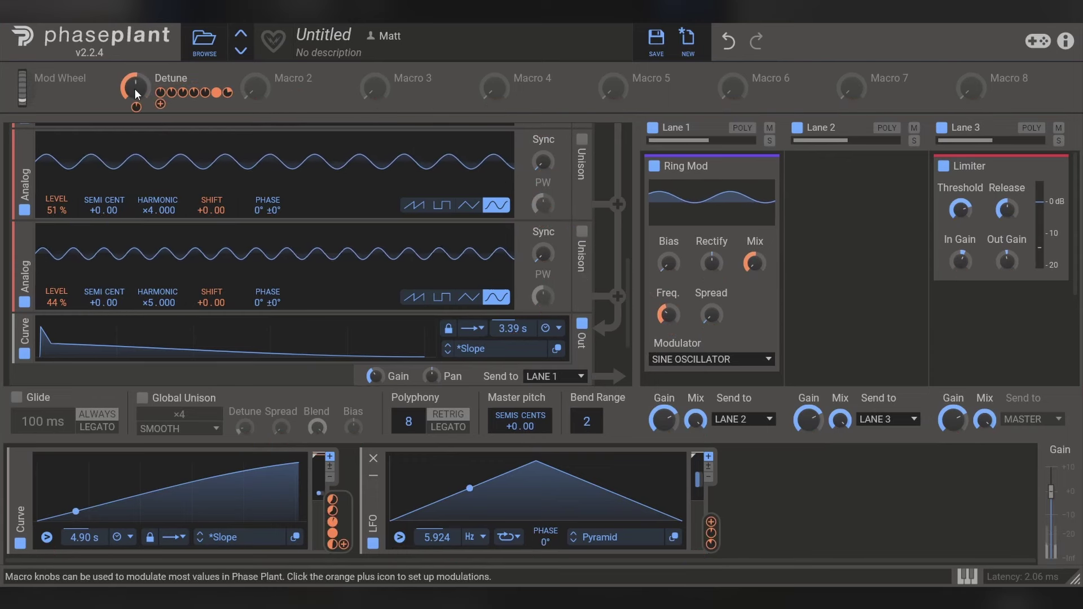
{"action": "mouse_move", "coordinate": [669, 329]}
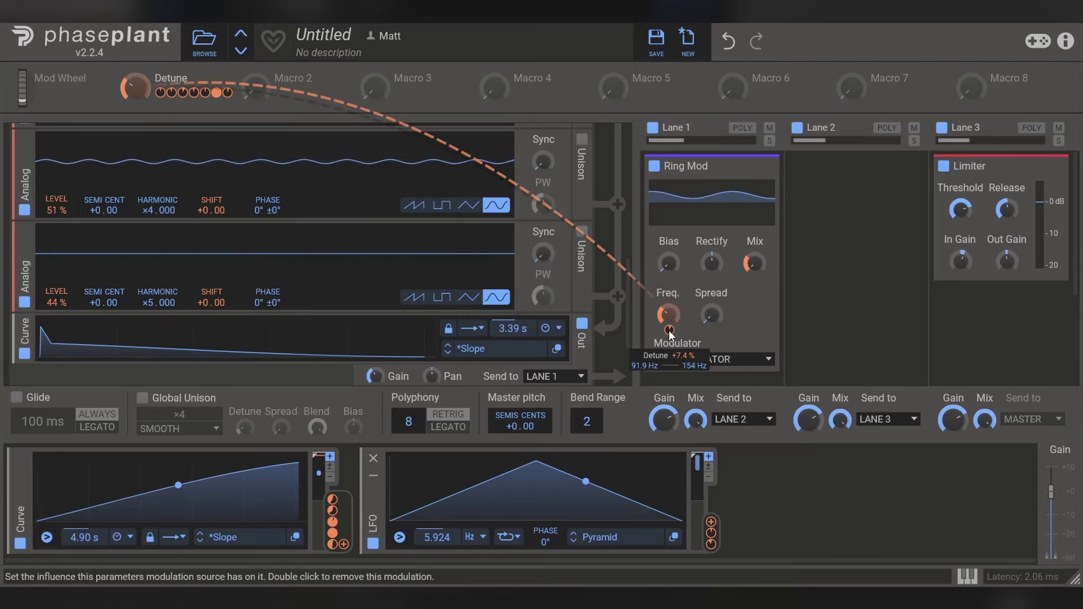
Add two Frequency Shifters to Lane 2 at -157 Hz and 374 Hz, and turn the lane's mix down to zero.
{"action": "left_click", "coordinate": [792, 252]}
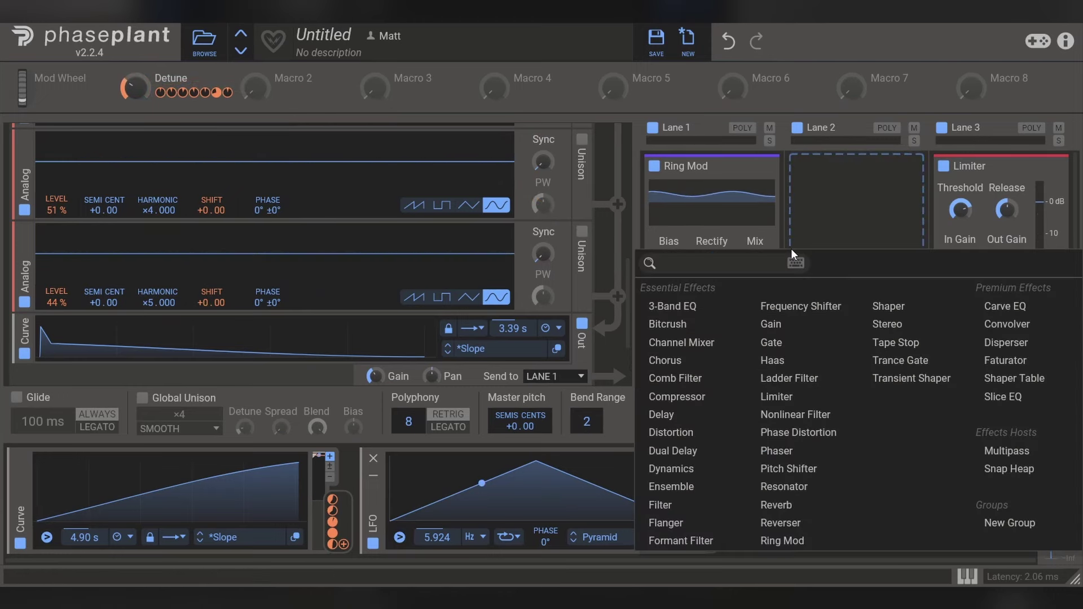
{"action": "left_click", "coordinate": [788, 310]}
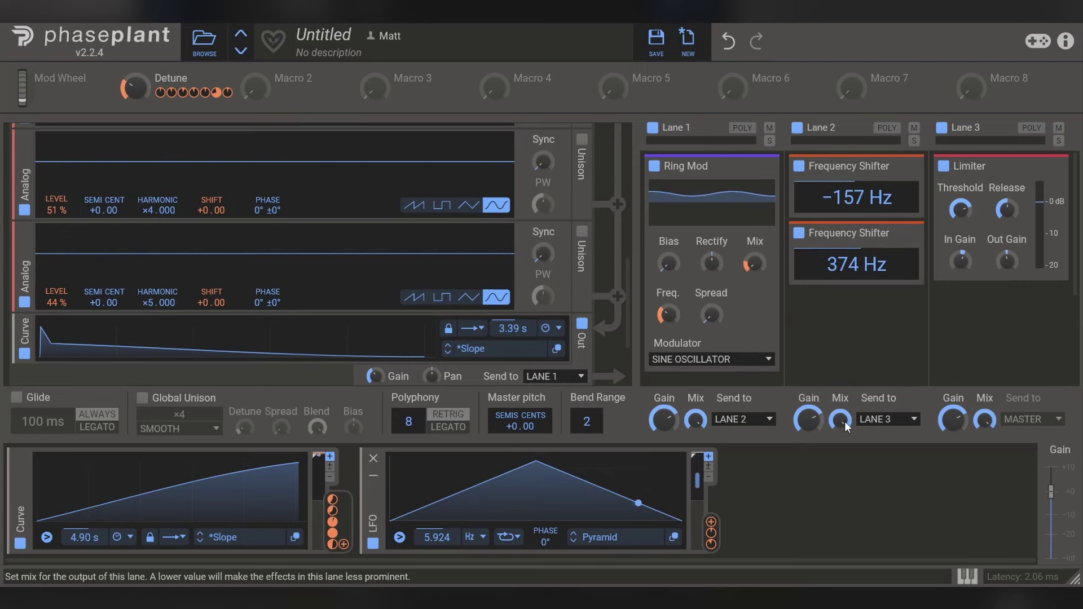
{"action": "left_click_drag", "start_coordinate": [845, 421], "coordinate": [845, 451]}
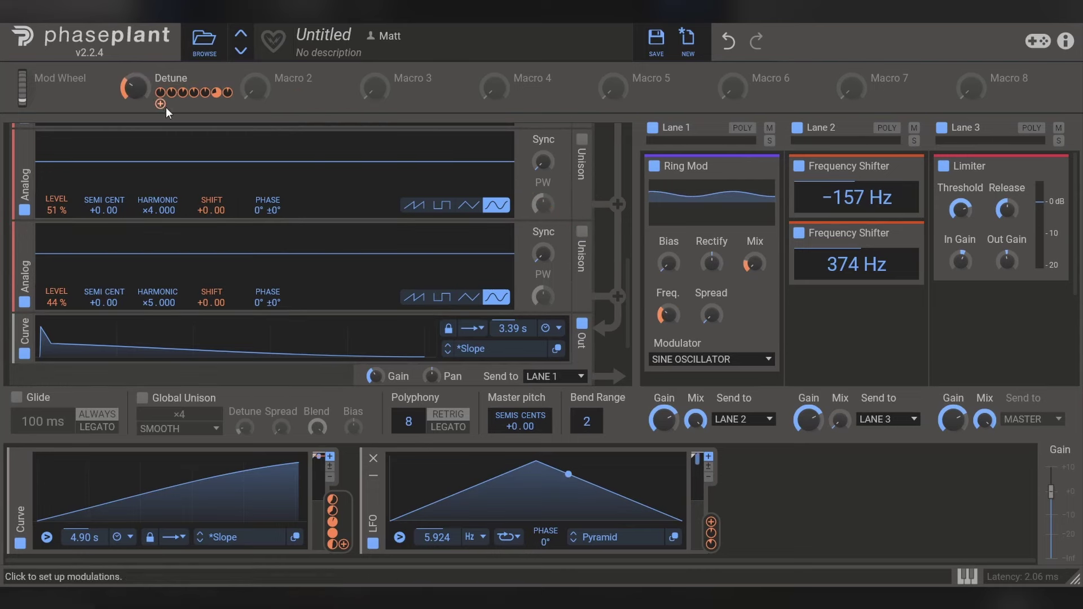
Assign the Detune macro to Lane 2's mix by a partial amount.
{"action": "left_click_drag", "start_coordinate": [161, 104], "coordinate": [841, 436]}
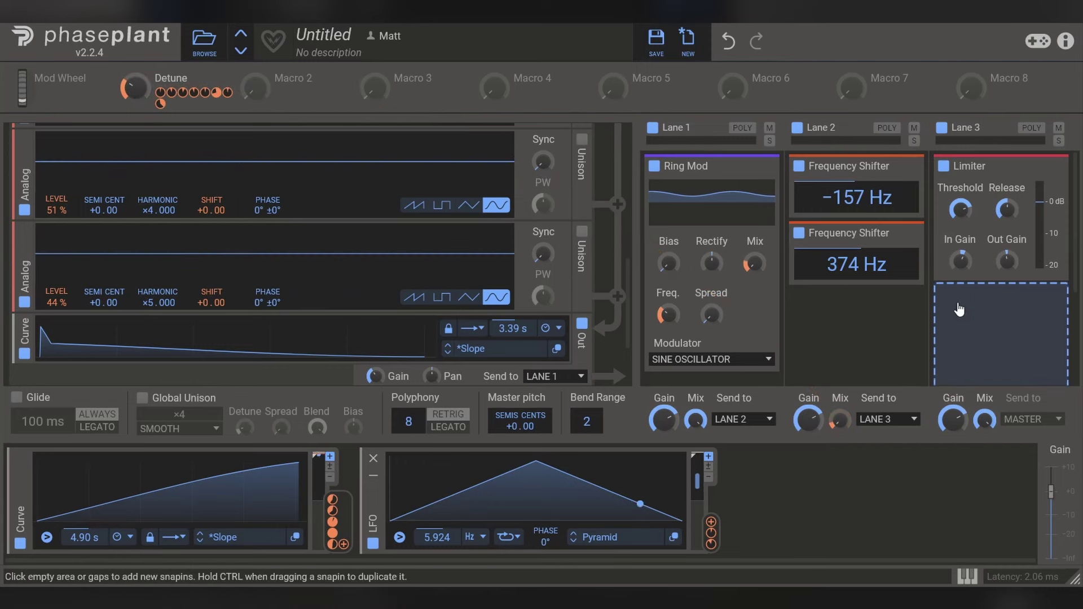
Add a Convolver with the Chapel Center impulse and a Reverb ahead of the Limiter in Lane 3.
{"action": "left_click", "coordinate": [959, 309]}
{"action": "left_click", "coordinate": [977, 304]}
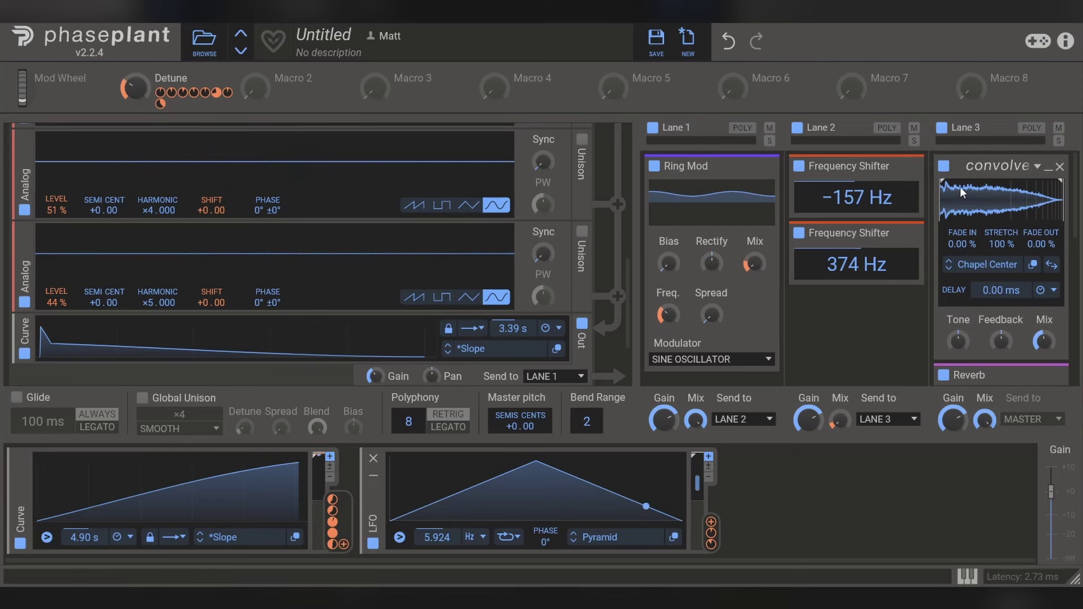
{"action": "scroll", "coordinate": [1007, 194], "scroll_direction": "down", "scroll_amount": 3}
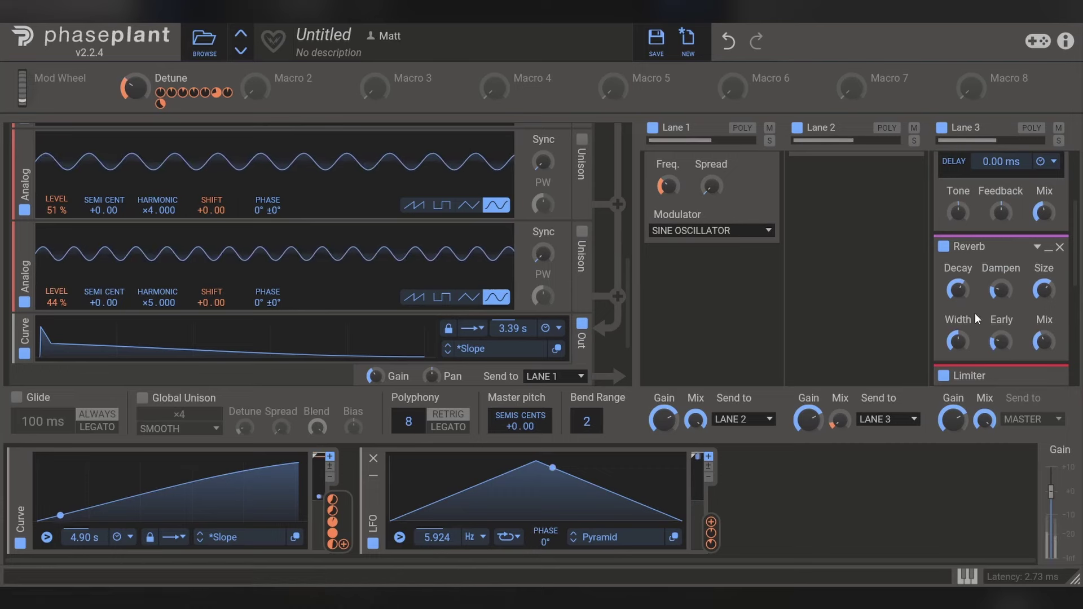
{"action": "scroll", "coordinate": [975, 314], "scroll_direction": "up", "scroll_amount": 3}
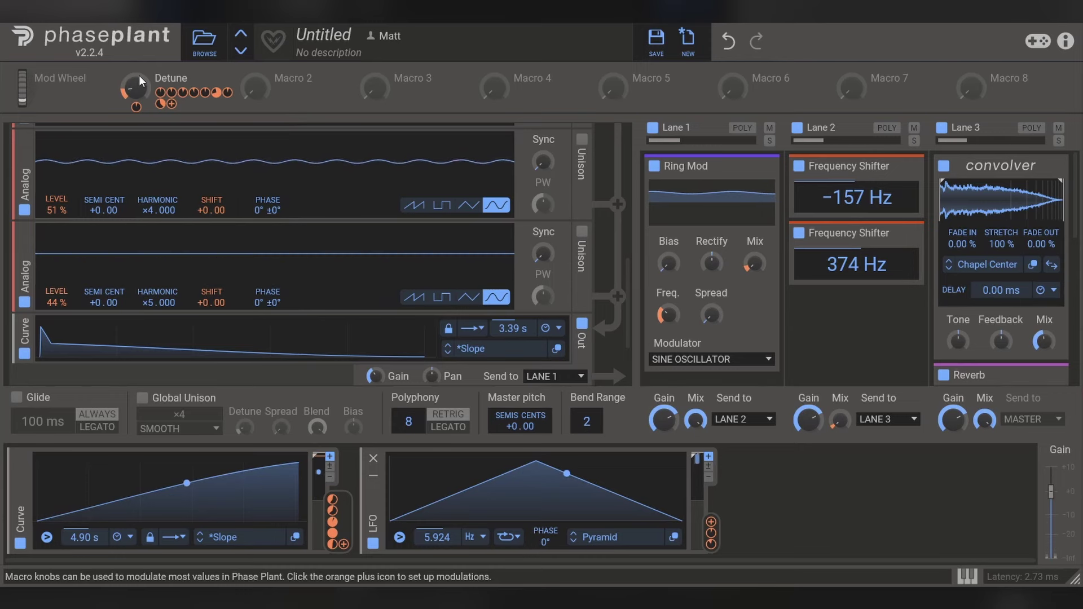
Adjust the Detune macro while auditioning the patch, and set the Pyramid LFO's rate to 4.052 Hz.
{"action": "left_click_drag", "start_coordinate": [139, 75], "coordinate": [135, 83]}
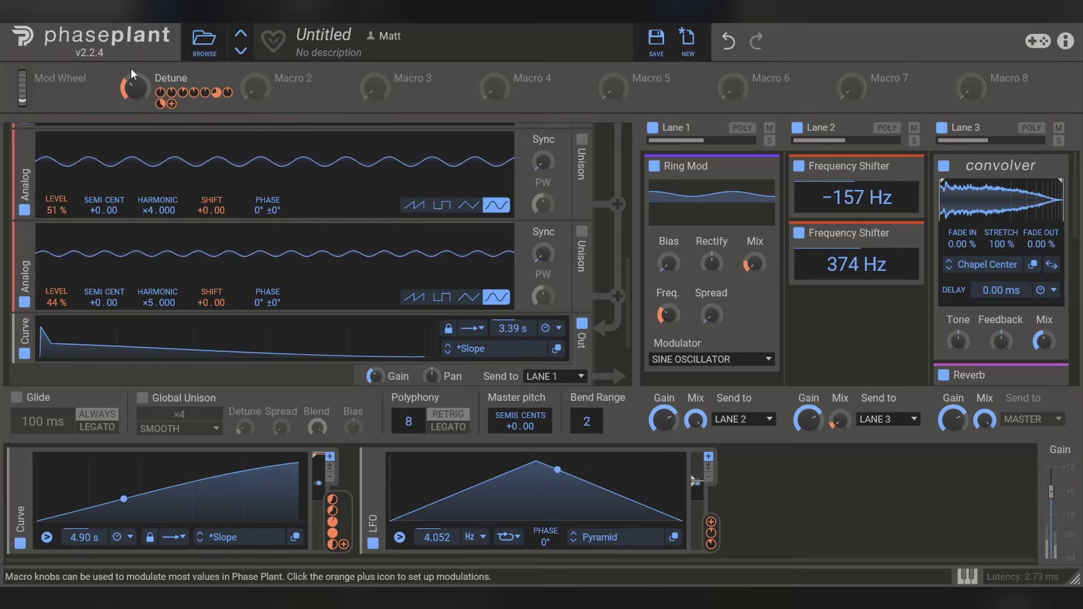
{"action": "mouse_move", "coordinate": [131, 74]}
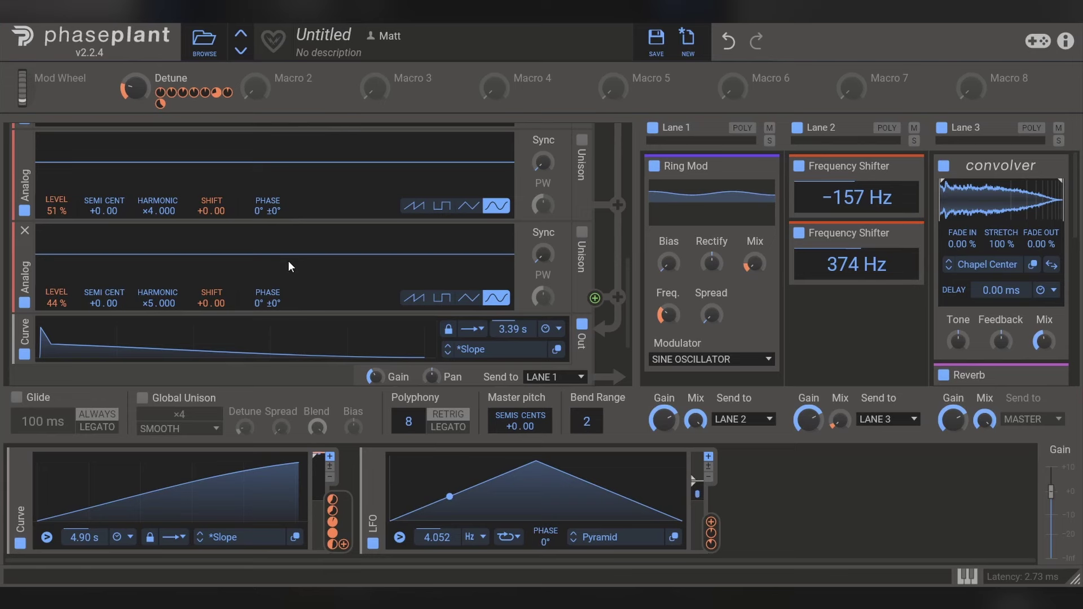
Add a Wavetable generator above the output Curve and edit frame 1, clearing the fundamental and drawing faint harmonics from about 6 to 15.
{"action": "left_click", "coordinate": [157, 313]}
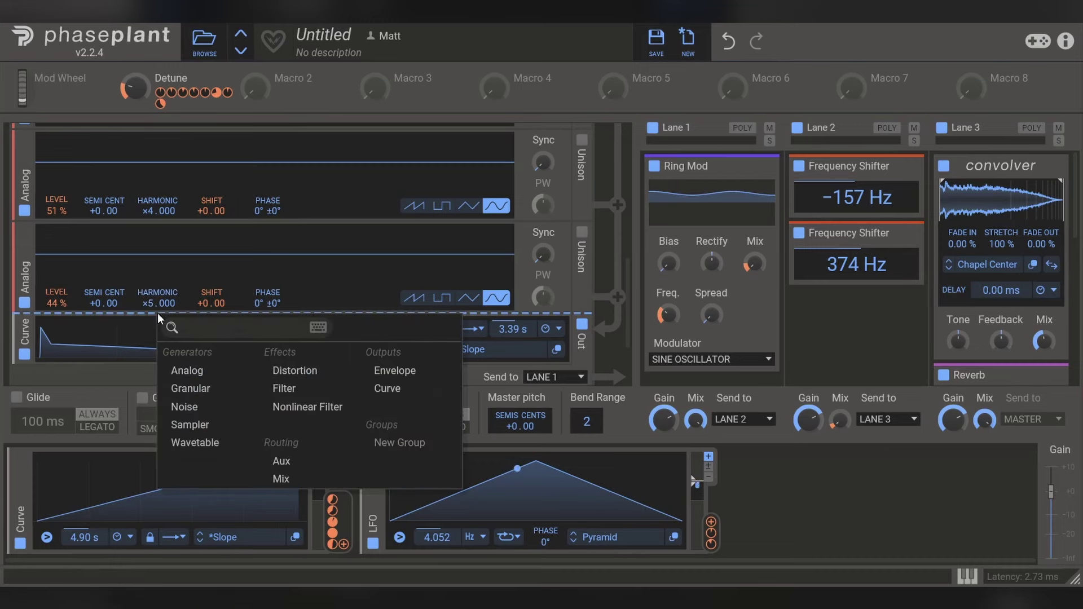
{"action": "left_click", "coordinate": [198, 445]}
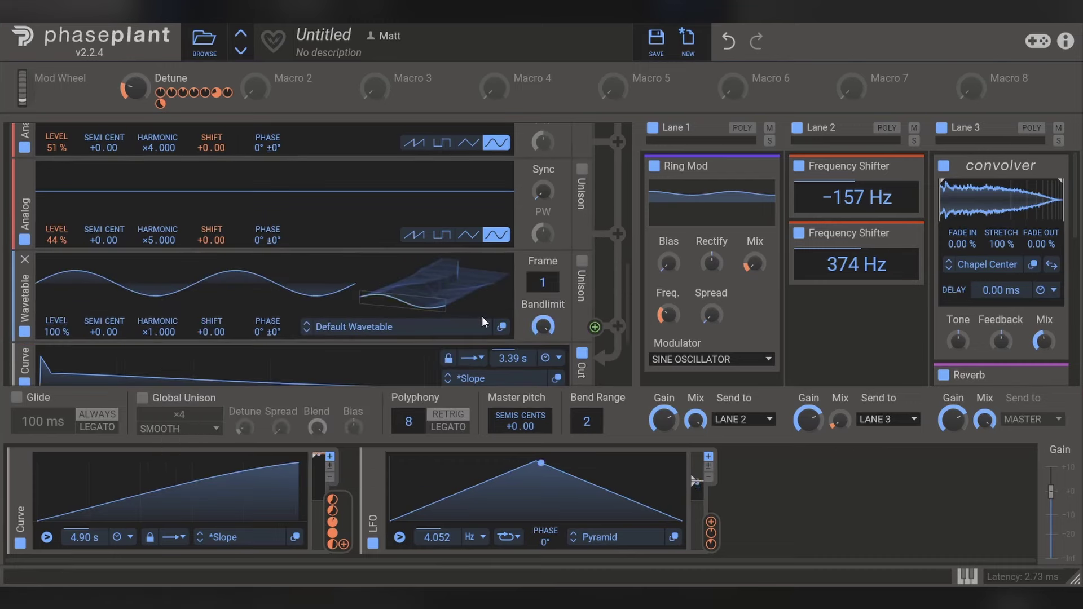
{"action": "left_click", "coordinate": [501, 326]}
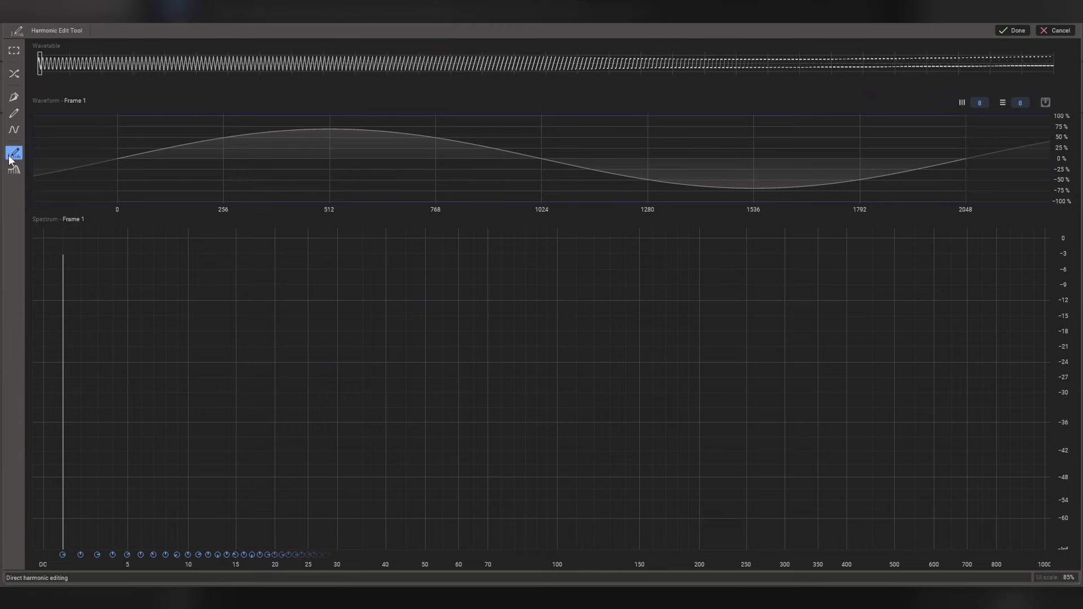
{"action": "left_click", "coordinate": [64, 552]}
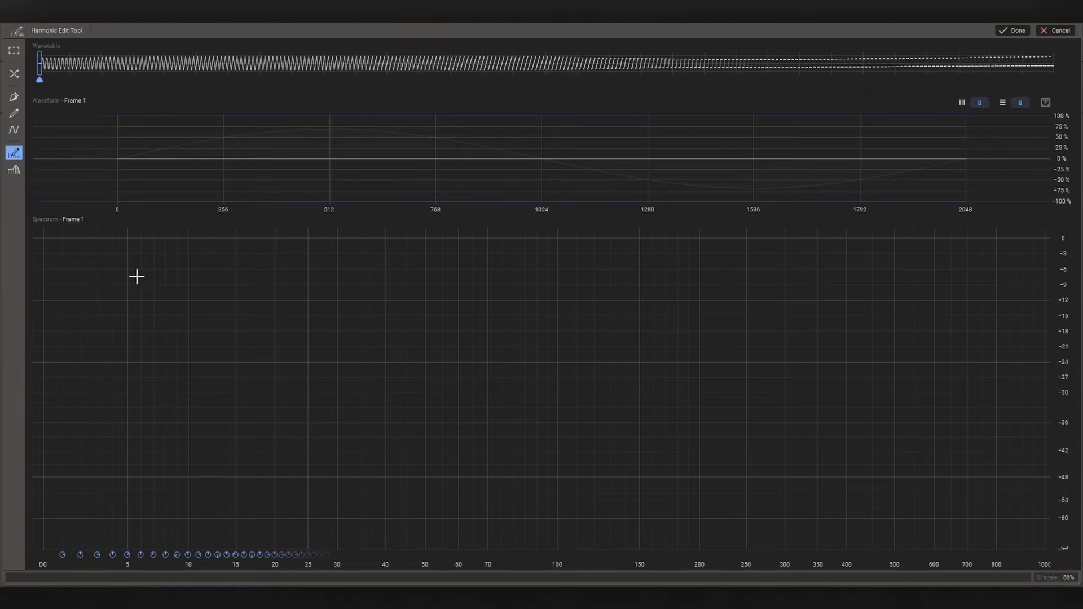
{"action": "mouse_move", "coordinate": [141, 515]}
{"action": "left_mouse_down"}
{"action": "mouse_move", "coordinate": [143, 390]}
{"action": "mouse_move", "coordinate": [236, 514]}
{"action": "left_mouse_up"}
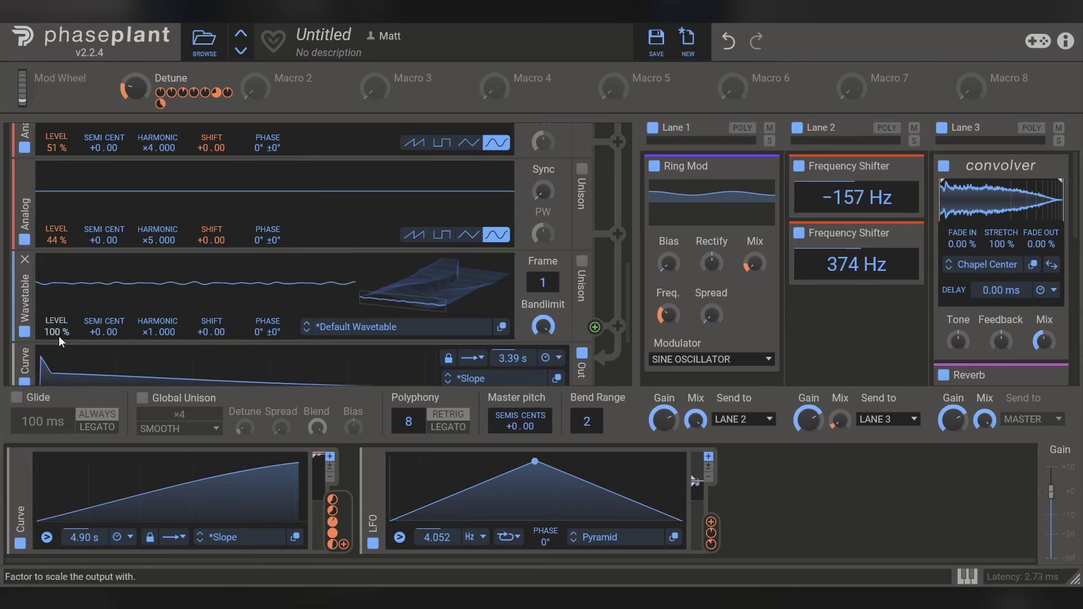
Set the Wavetable generator's level to 109% and assign the Detune macro to its shift.
{"action": "left_click_drag", "start_coordinate": [56, 331], "coordinate": [57, 347]}
{"action": "left_click_drag", "start_coordinate": [63, 330], "coordinate": [60, 327]}
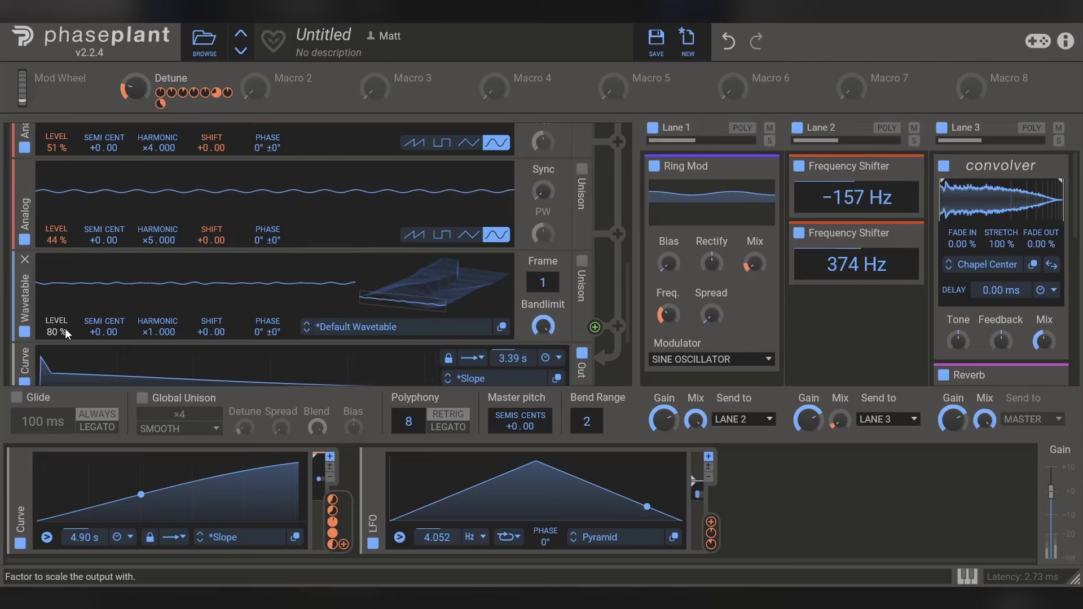
{"action": "left_click_drag", "start_coordinate": [172, 101], "coordinate": [212, 332]}
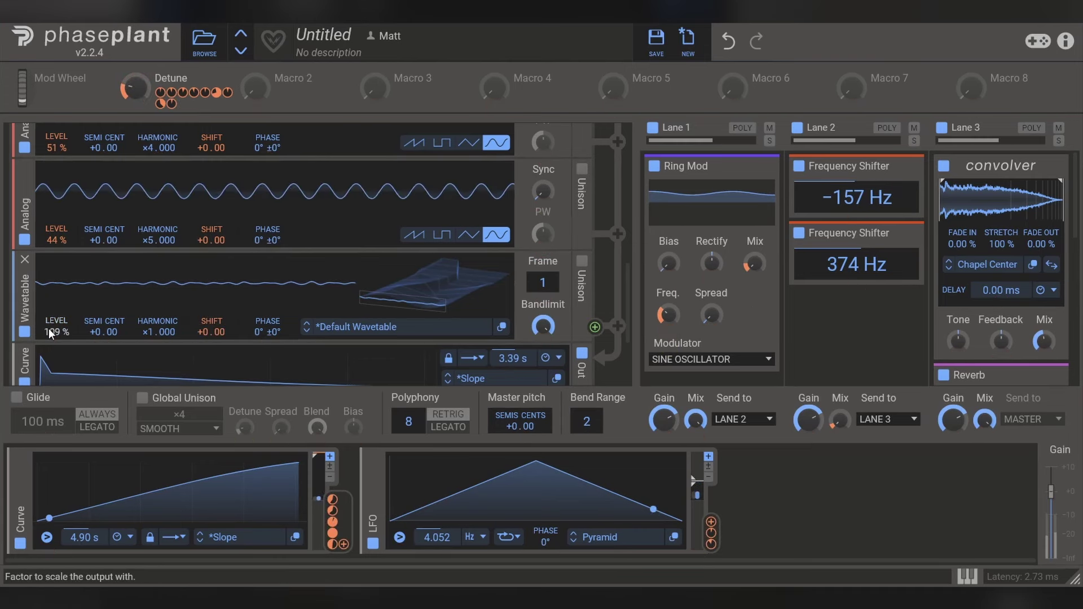